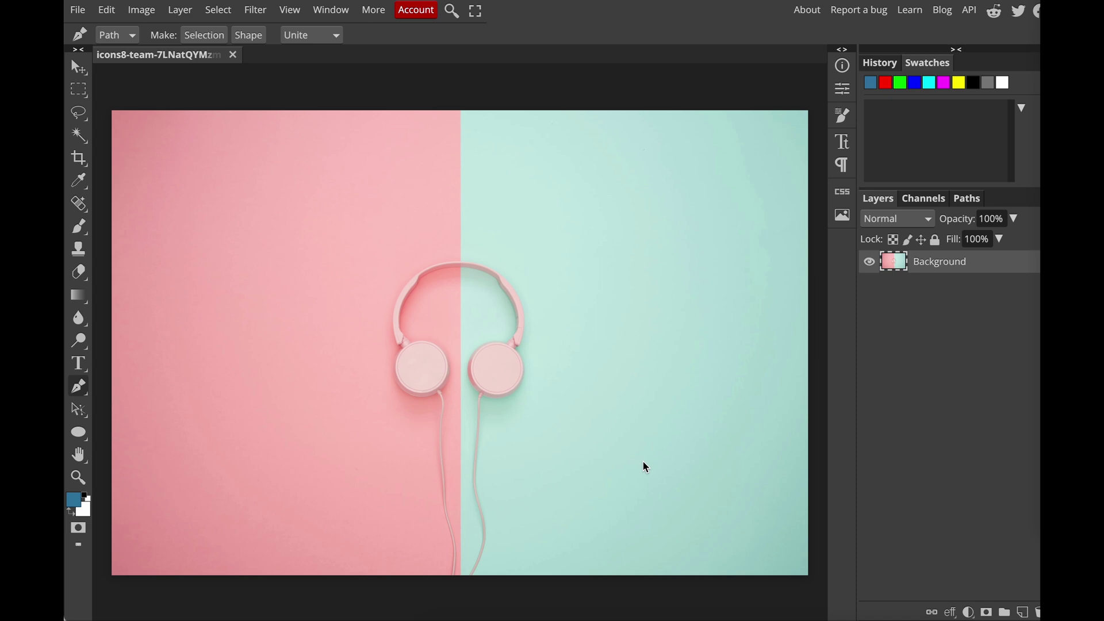
# Add a text layer reading "Music is my life." on the upper-left pink half
pyautogui.click(80, 364)
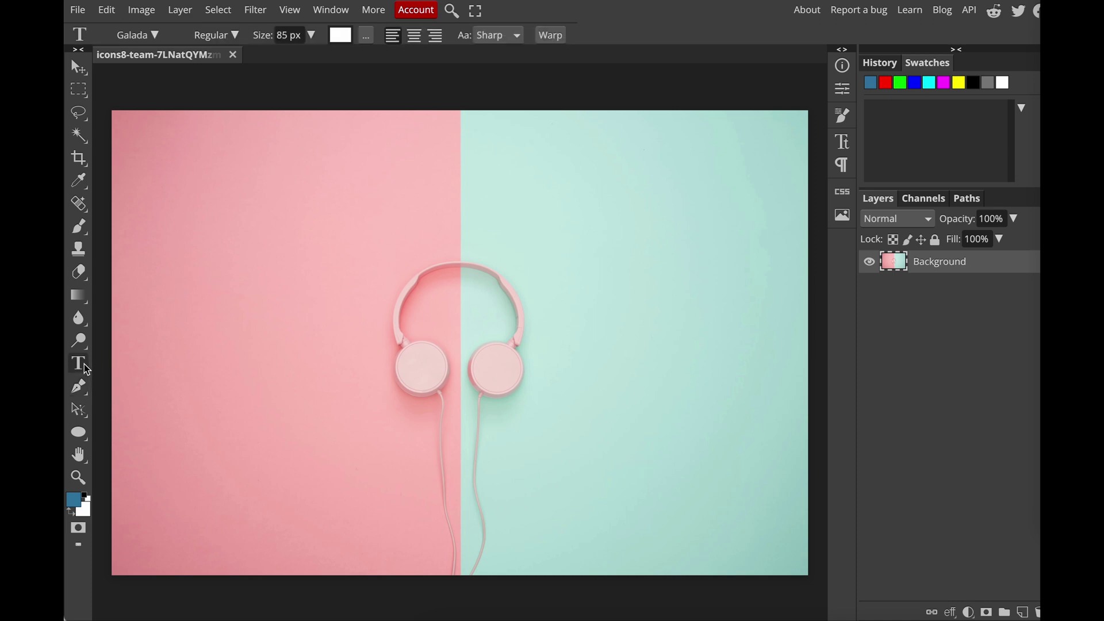
pyautogui.click(256, 220)
pyautogui.write('Music is my life.')
# Select the whole title text and give it the Arc warp style
pyautogui.tripleClick(345, 198)
pyautogui.click(550, 36)
pyautogui.click(550, 159)
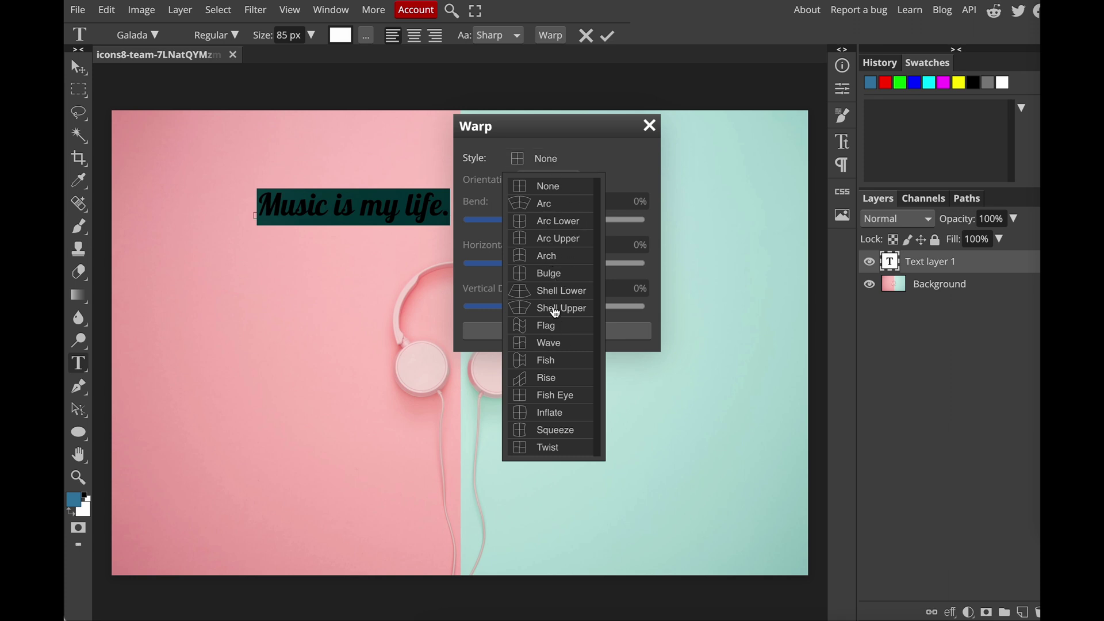
pyautogui.click(560, 204)
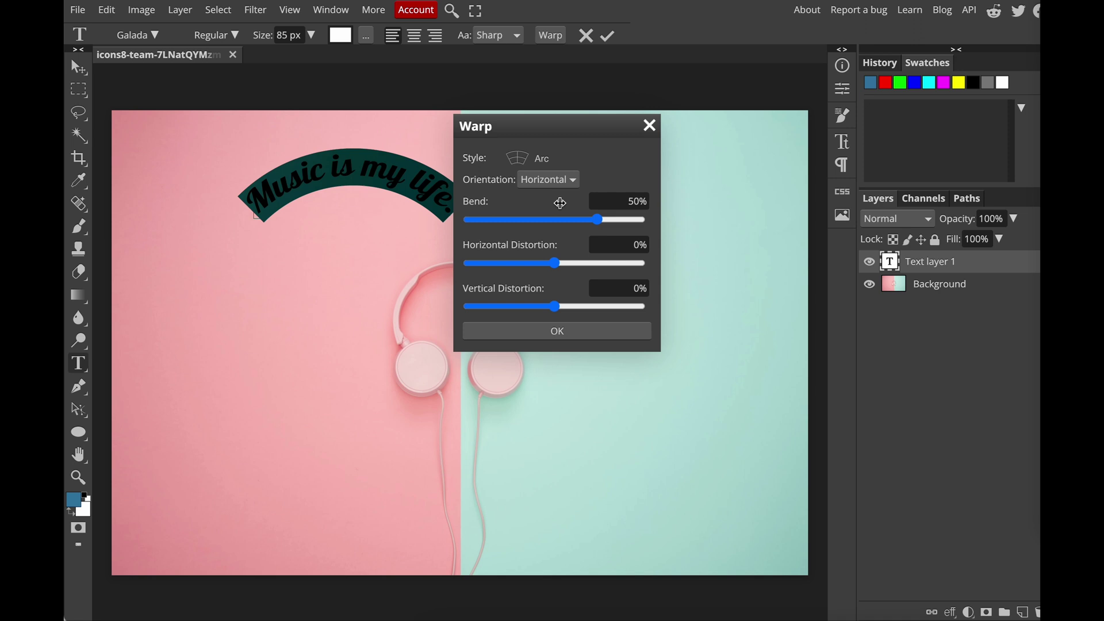
# Adjust the arc's bend, set horizontal distortion -48% and vertical about 2%, then apply
pyautogui.moveTo(603, 223); pyautogui.dragTo(587, 239)
pyautogui.moveTo(553, 264)
pyautogui.mouseDown()
pyautogui.moveTo(486, 265)
pyautogui.moveTo(585, 269)
pyautogui.moveTo(511, 266)
pyautogui.moveTo(555, 264)
pyautogui.mouseUp()
pyautogui.moveTo(557, 307)
pyautogui.mouseDown()
pyautogui.moveTo(530, 311)
pyautogui.moveTo(587, 315)
pyautogui.moveTo(532, 310)
pyautogui.moveTo(558, 310)
pyautogui.mouseUp()
pyautogui.click(543, 330)
pyautogui.click(391, 187)
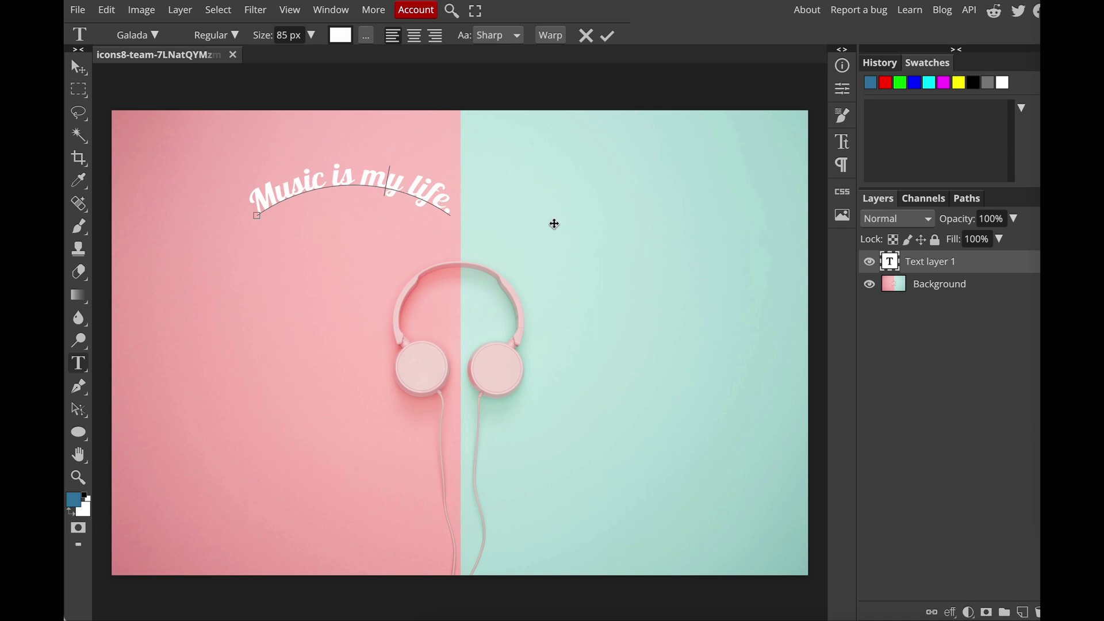
# Start a plain Pen path on the lower pink area with its first anchor
pyautogui.click(83, 395)
pyautogui.click(133, 39)
pyautogui.click(133, 38)
pyautogui.click(178, 373)
# Add empty Layer 1 and drag two curved anchors extending the wavy path past the headphones
pyautogui.click(1023, 613)
pyautogui.moveTo(348, 384); pyautogui.dragTo(424, 416)
pyautogui.moveTo(501, 401); pyautogui.dragTo(553, 388)
pyautogui.click(81, 365)
# Type "music is so much fun right" along the wavy path, dropping the trailing question mark
pyautogui.click(195, 381)
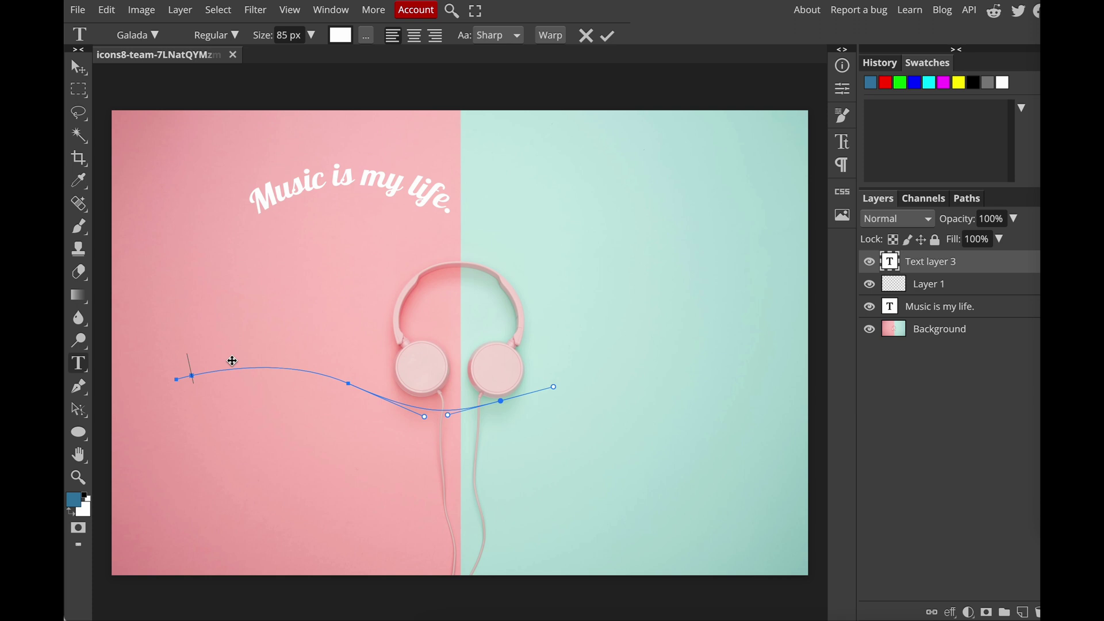
pyautogui.write('music is ')
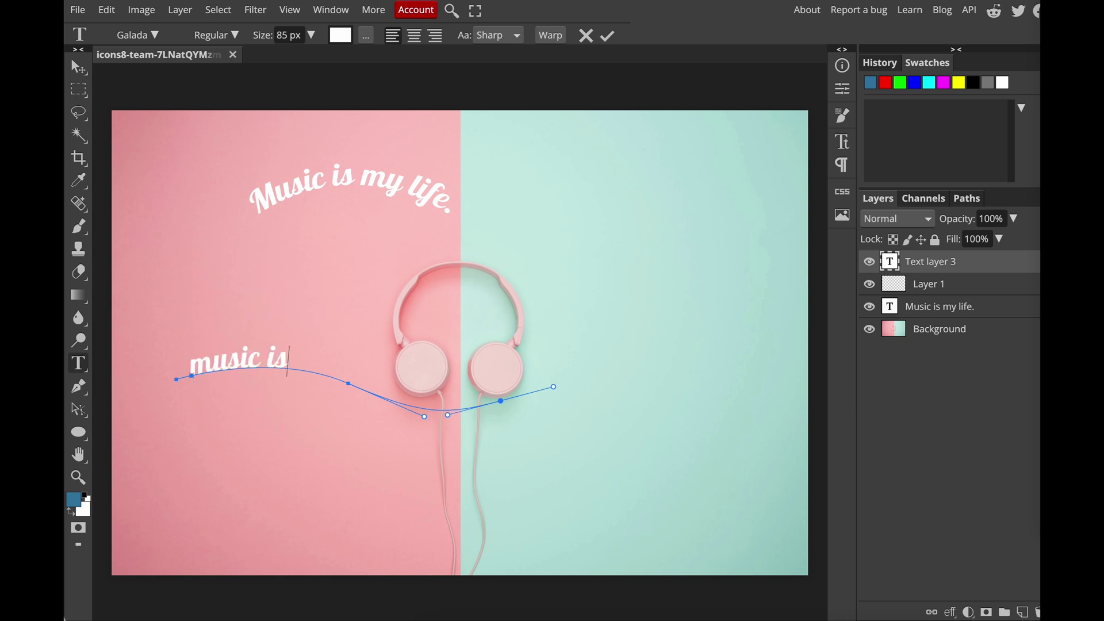
pyautogui.write('so much fun right?')
pyautogui.press('BackSpace')
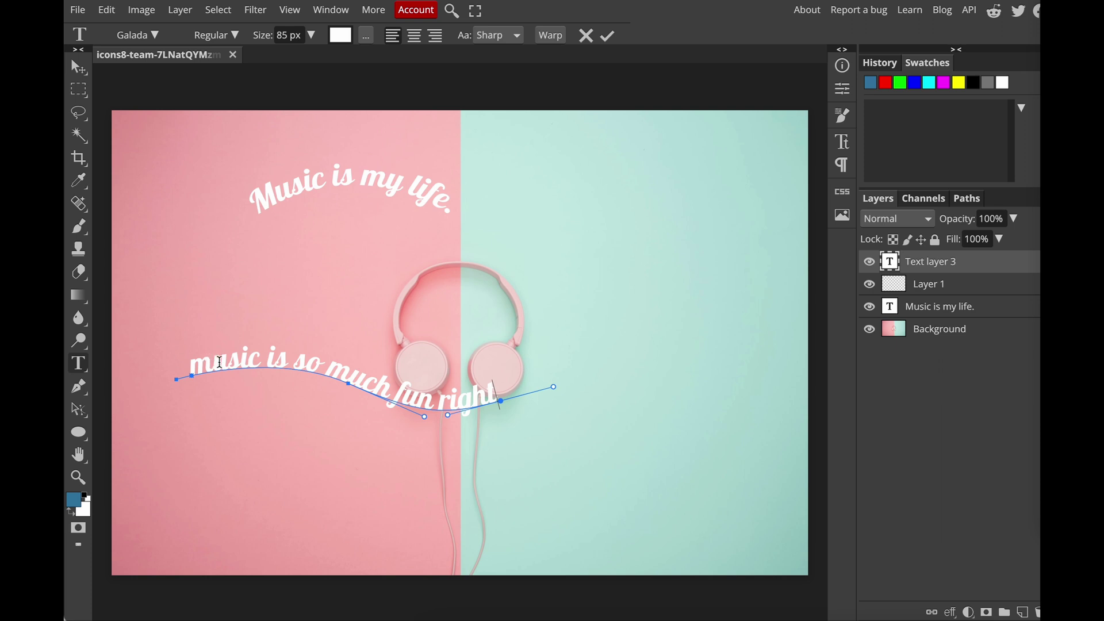
# Redraw the circle path on the teal half above the right earcup, adding empty Layer 2
pyautogui.click(79, 432)
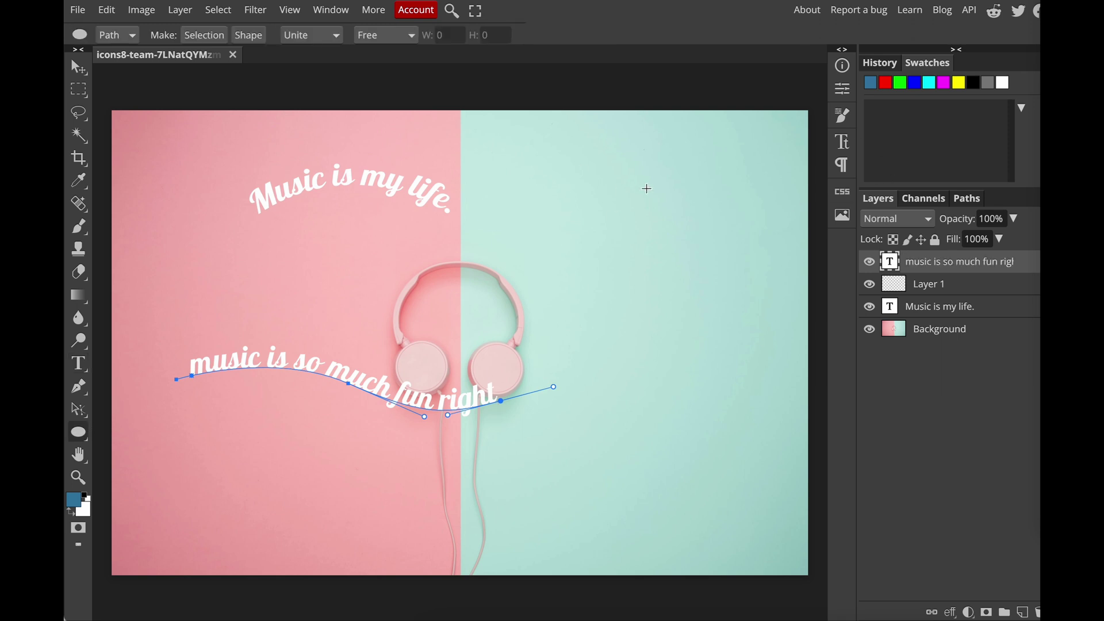
pyautogui.moveTo(590, 196); pyautogui.dragTo(678, 283)
pyautogui.click(678, 283)
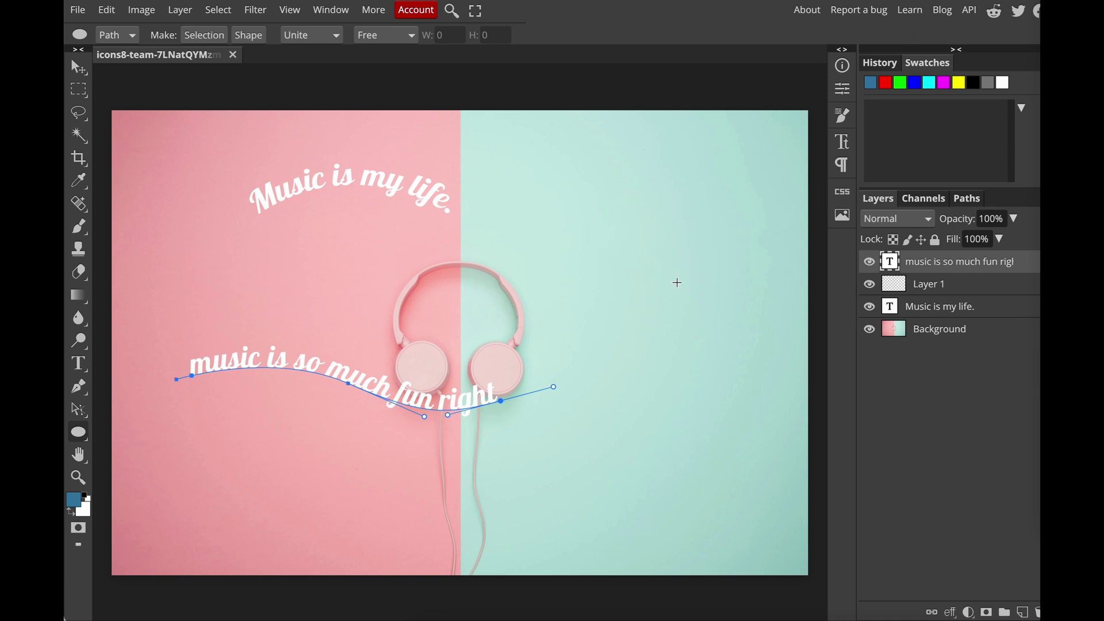
pyautogui.click(1023, 613)
pyautogui.moveTo(578, 187)
pyautogui.mouseDown()
pyautogui.moveTo(658, 277)
pyautogui.moveTo(741, 343)
pyautogui.mouseUp()
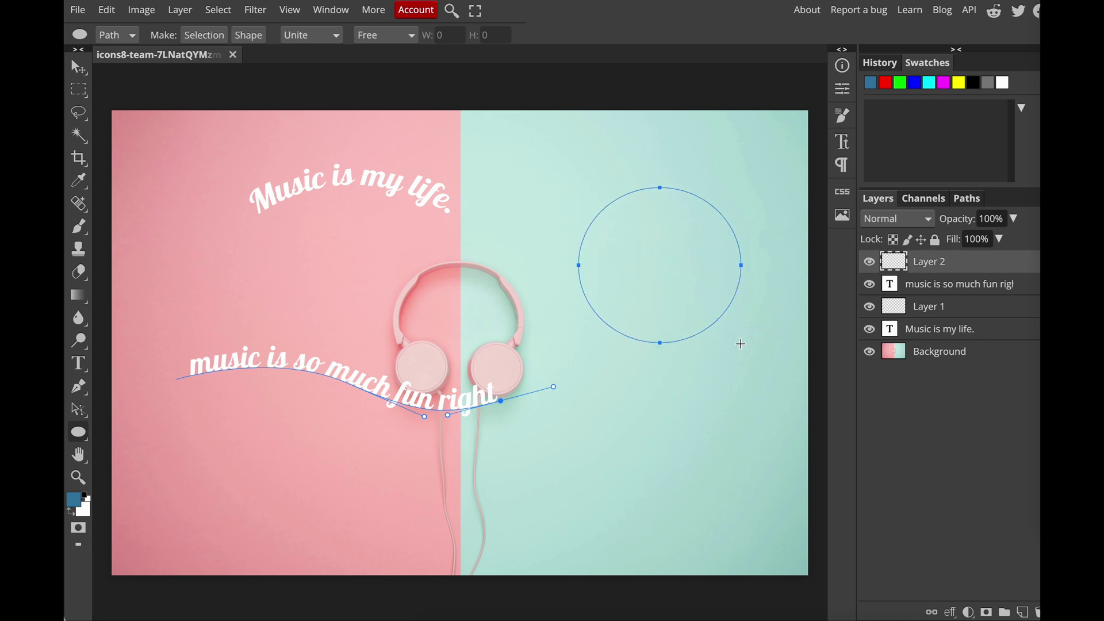
# Type "I love music, music is so much fun haha" along the circle path
pyautogui.click(84, 368)
pyautogui.click(590, 231)
pyautogui.write('I love mu')
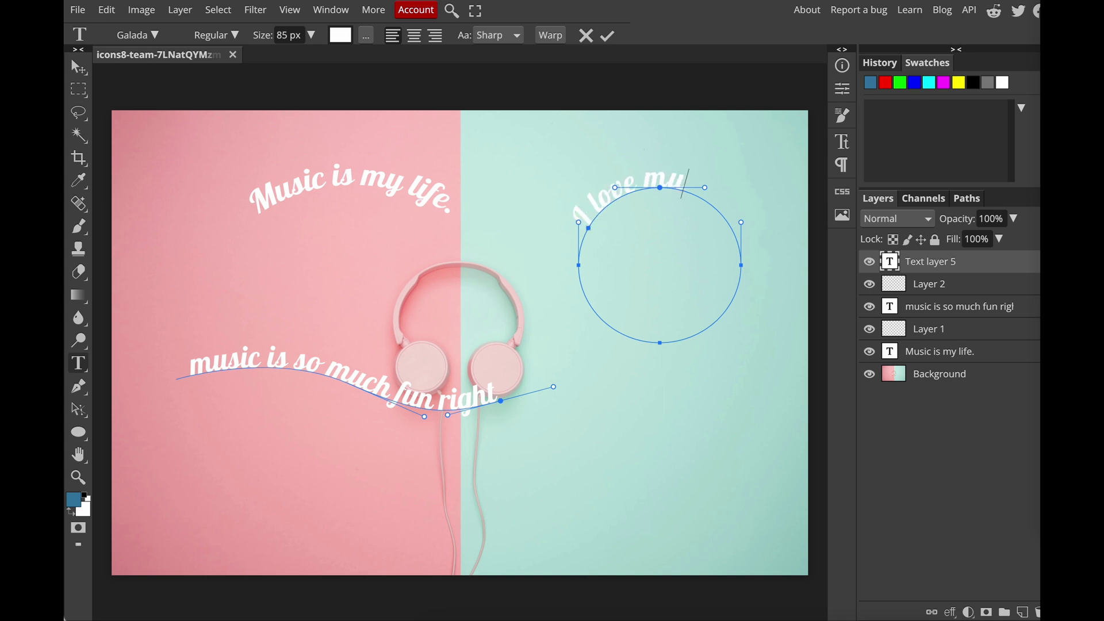
pyautogui.write('sic, music is so much fun haha')
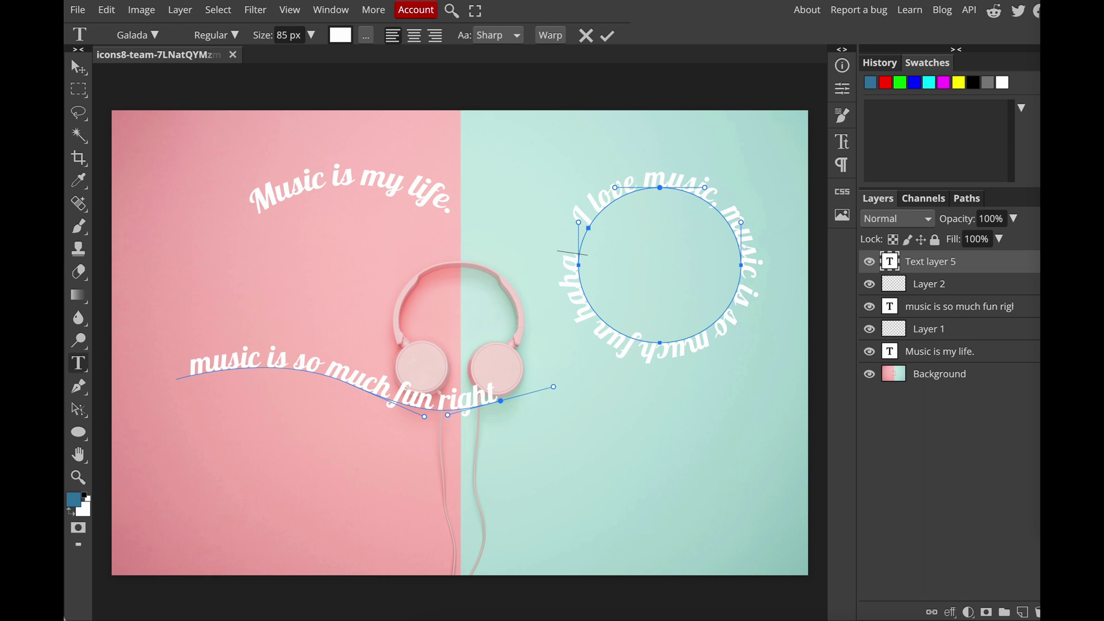